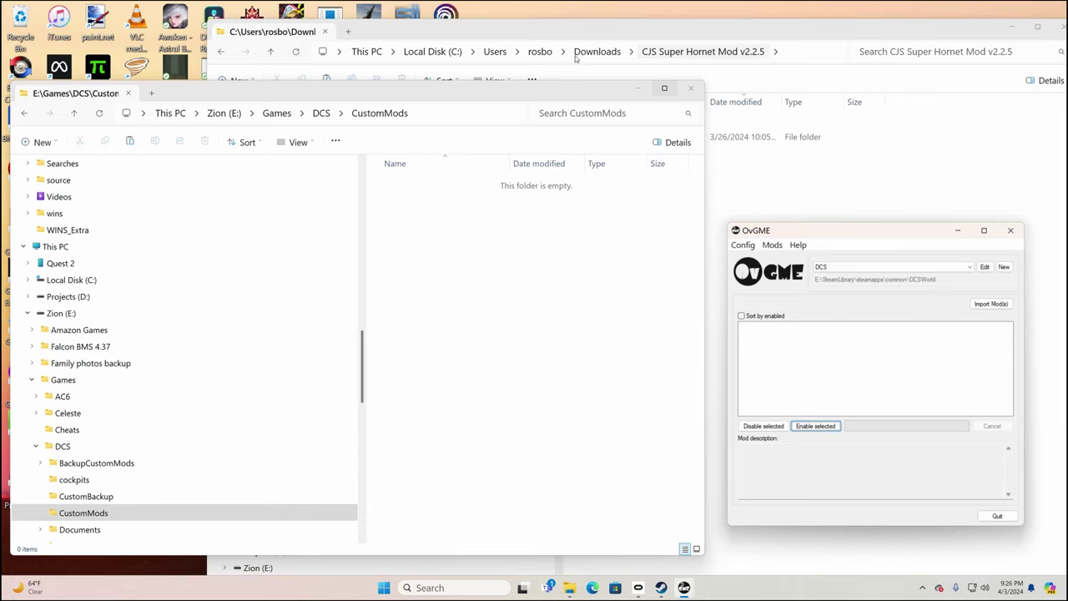
Step: Inspect the contents of the inner CJS Super Hornet Mod v2.2.5 folder in Downloads, and return to its parent folder
{"action": "left_click_drag", "start_coordinate": [837, 234], "coordinate": [701, 234]}
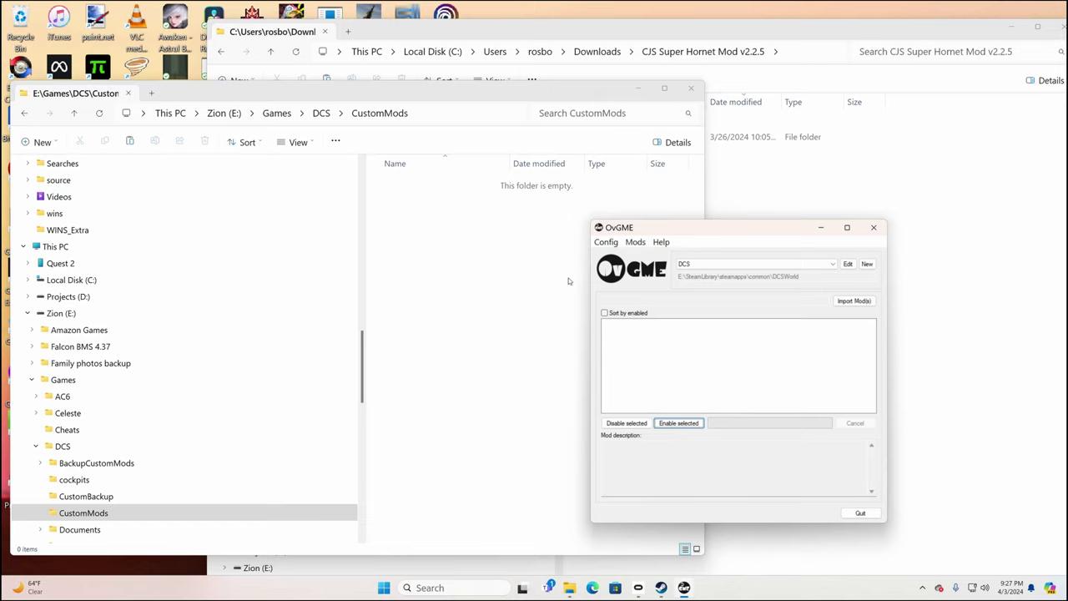
{"action": "left_click_drag", "start_coordinate": [617, 227], "coordinate": [554, 213]}
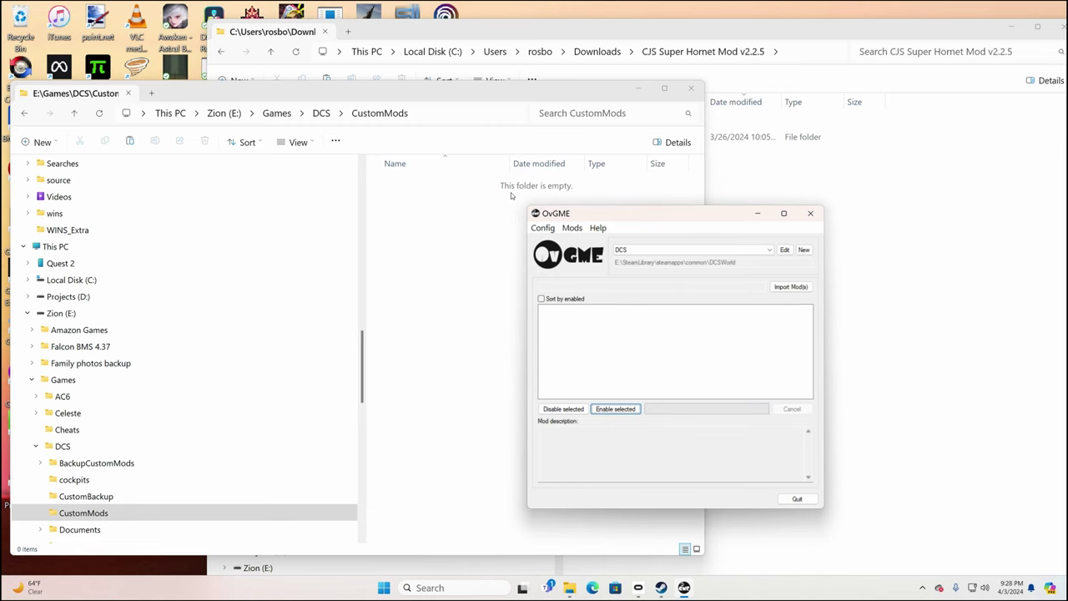
{"action": "left_click", "coordinate": [505, 40]}
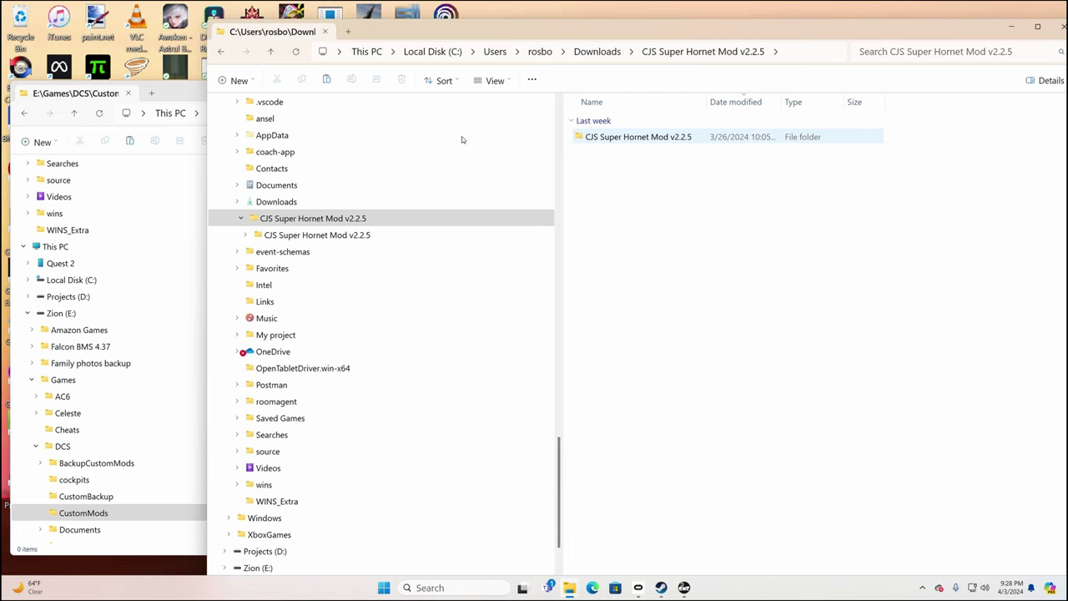
{"action": "key", "text": "Return"}
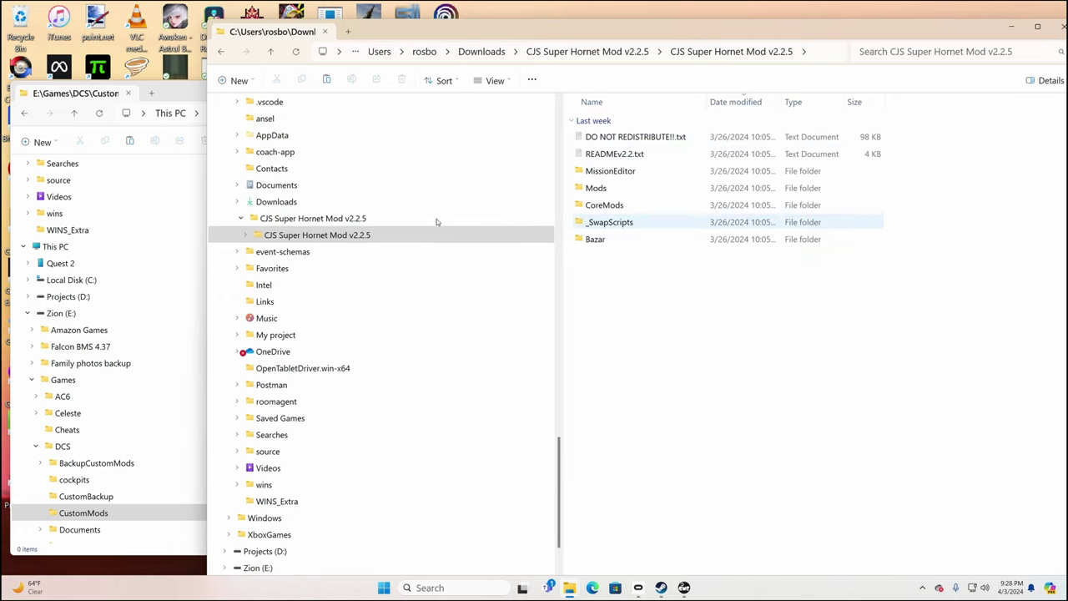
{"action": "left_click", "coordinate": [604, 205]}
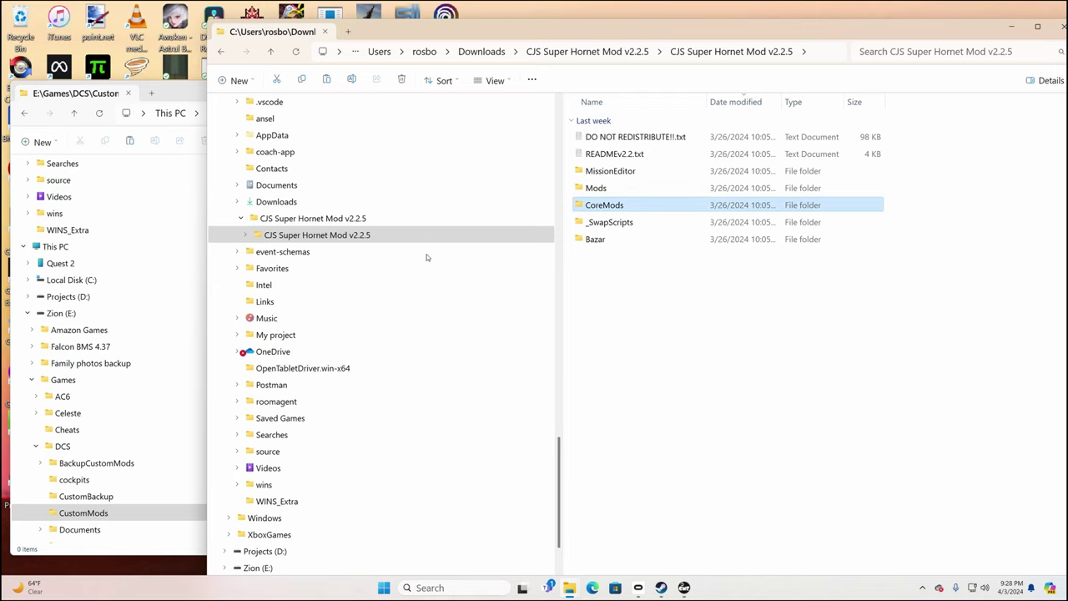
{"action": "key", "text": "Up"}
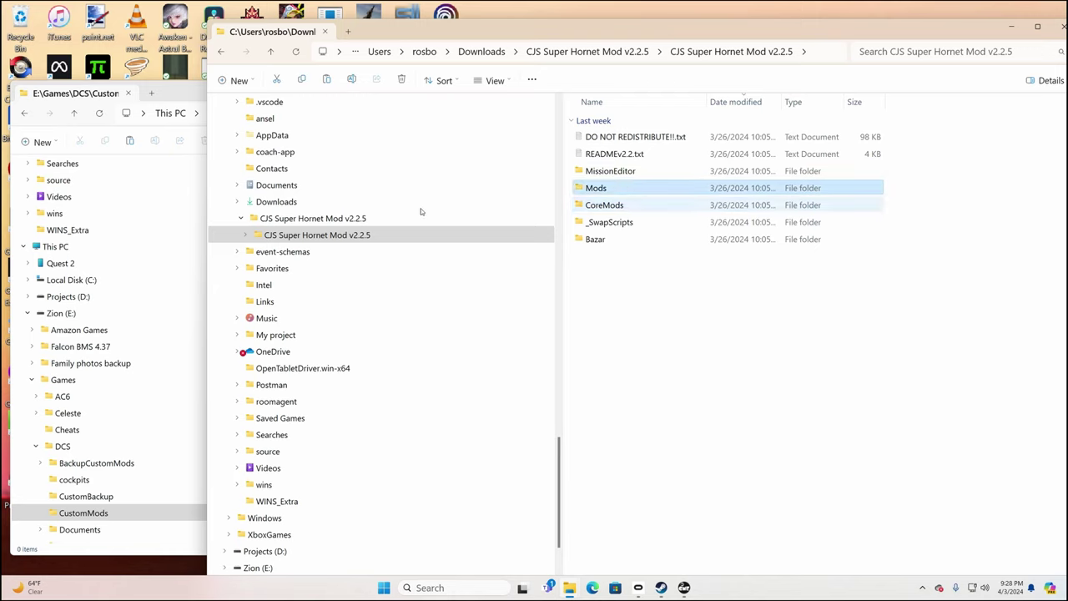
{"action": "key", "text": "Down"}
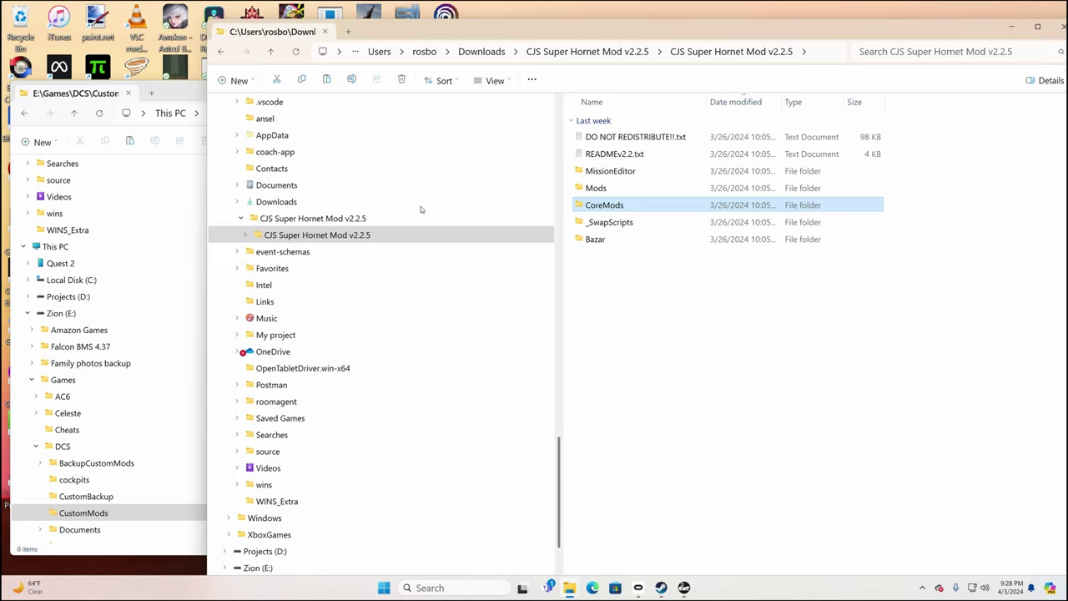
{"action": "left_click", "coordinate": [475, 335]}
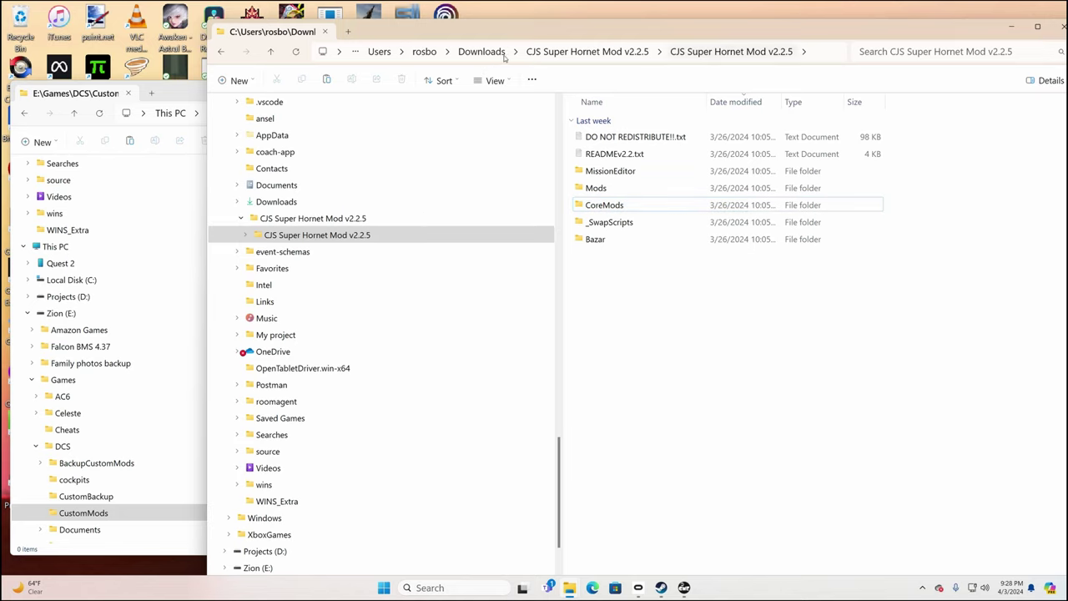
{"action": "left_click", "coordinate": [575, 52]}
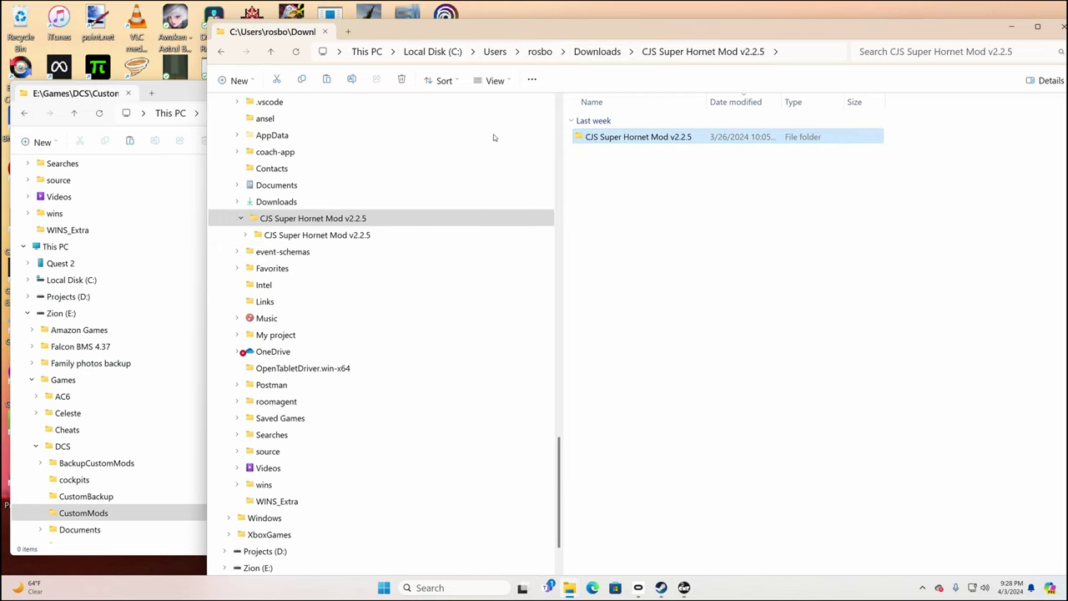
Step: Copy the inner CJS Super Hornet Mod v2.2.5 folder into the CustomMods folder under E:\Games\DCS
{"action": "right_click", "coordinate": [676, 135]}
{"action": "left_click", "coordinate": [691, 148]}
{"action": "left_click_drag", "start_coordinate": [401, 30], "coordinate": [505, 45]}
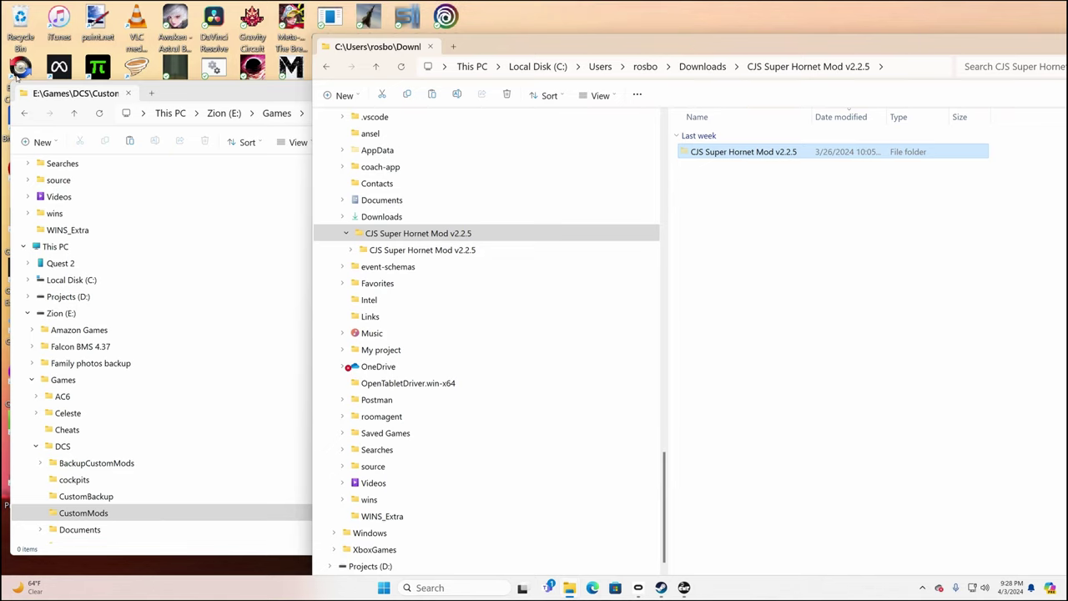
{"action": "left_click_drag", "start_coordinate": [208, 92], "coordinate": [99, 99]}
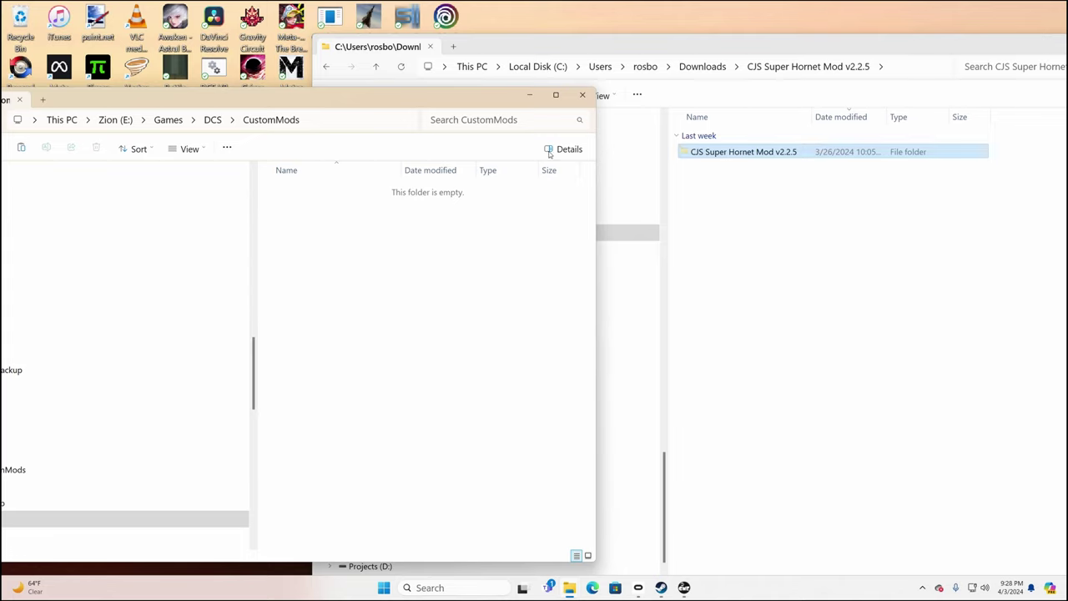
{"action": "mouse_move", "coordinate": [750, 153]}
{"action": "left_mouse_down"}
{"action": "mouse_move", "coordinate": [393, 202]}
{"action": "mouse_move", "coordinate": [349, 253]}
{"action": "left_mouse_up"}
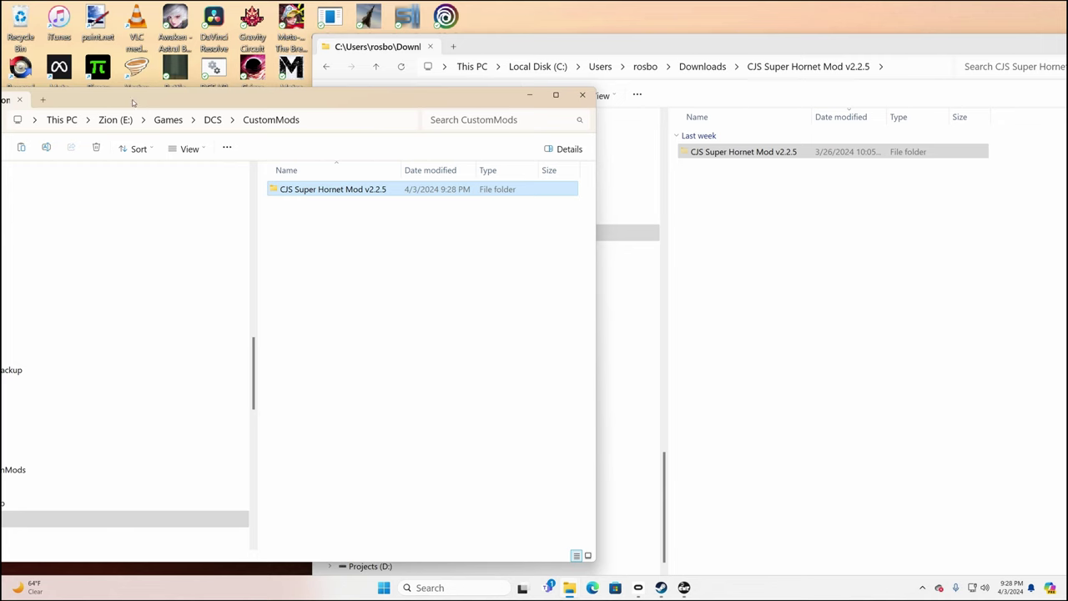
Step: Switch to OvGME and enable CJS Super Hornet Mod v2.2.5 for the DCS configuration
{"action": "left_click_drag", "start_coordinate": [132, 99], "coordinate": [334, 104]}
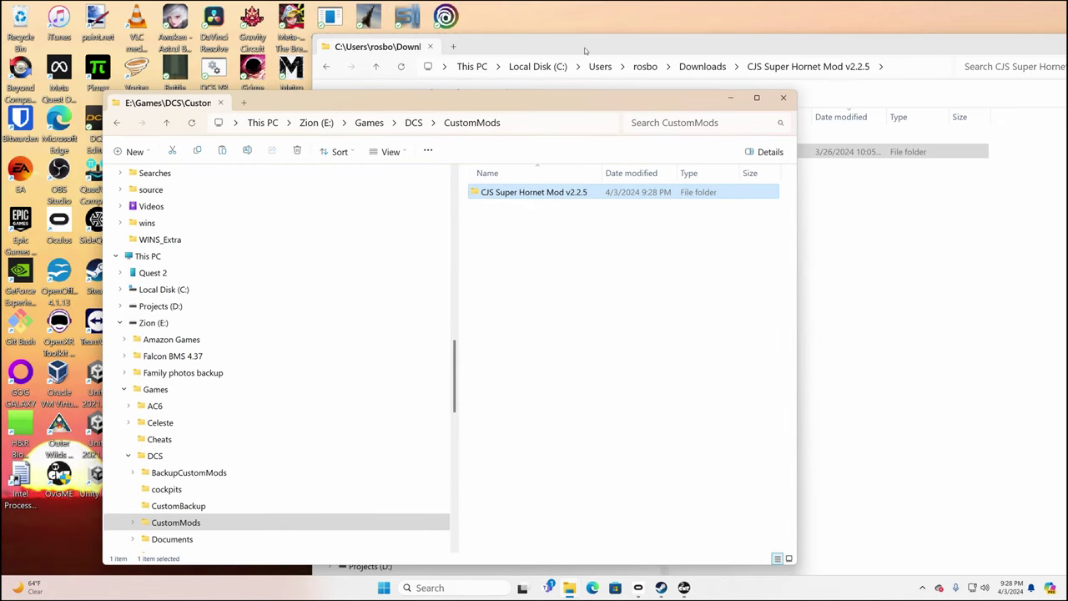
{"action": "left_click_drag", "start_coordinate": [430, 105], "coordinate": [407, 102]}
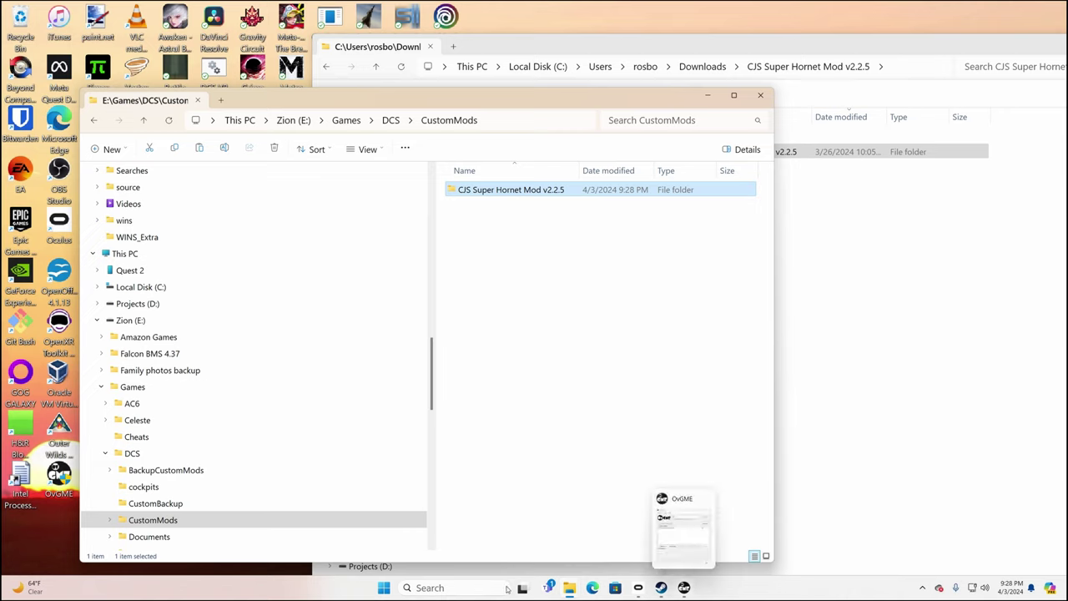
{"action": "left_click", "coordinate": [683, 587]}
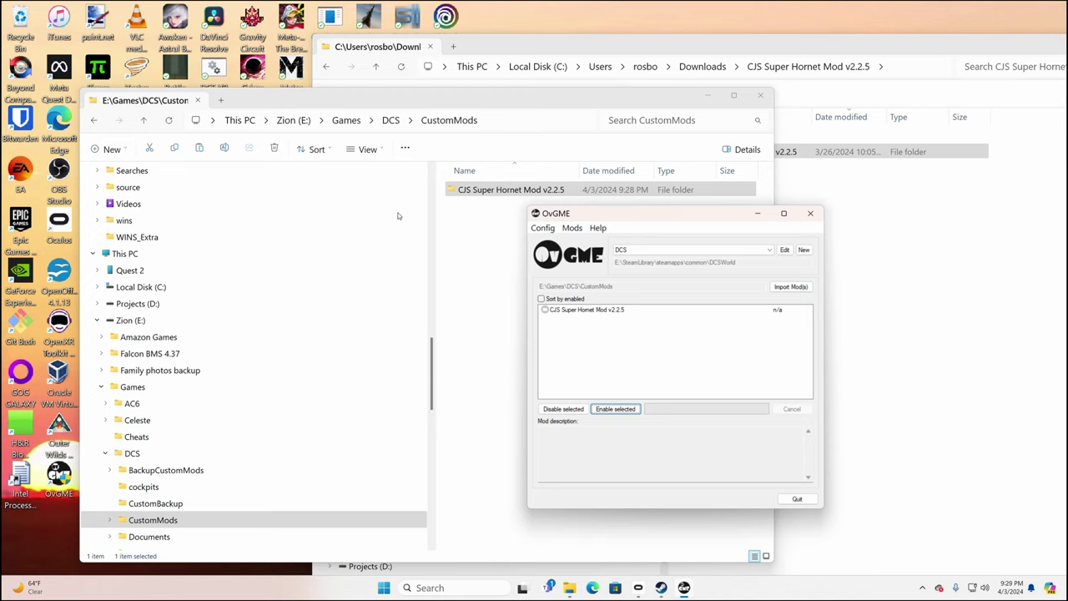
{"action": "left_click_drag", "start_coordinate": [398, 216], "coordinate": [327, 211]}
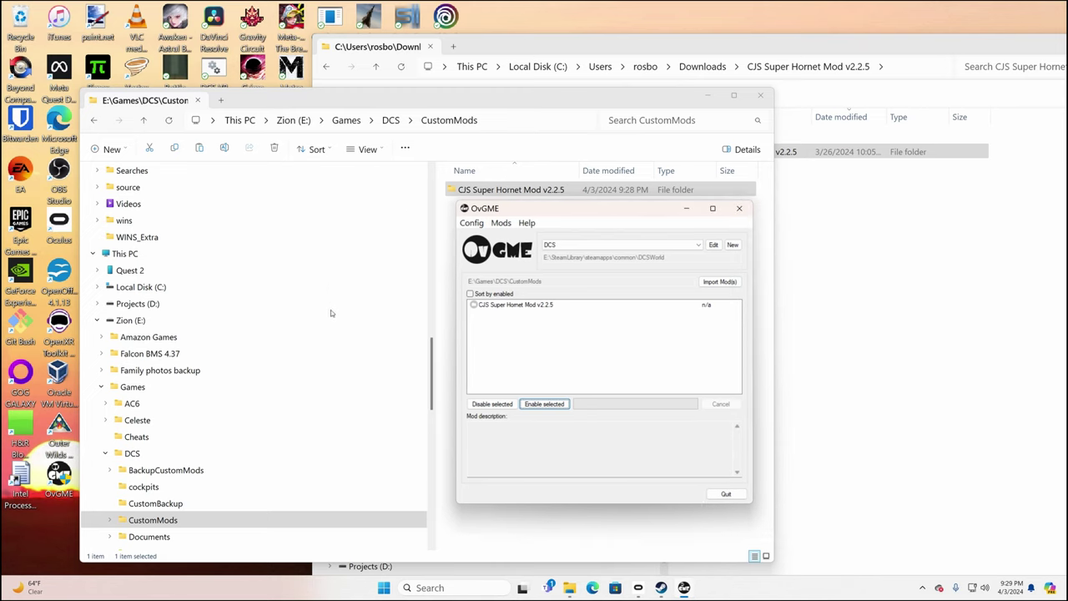
{"action": "left_click", "coordinate": [516, 305]}
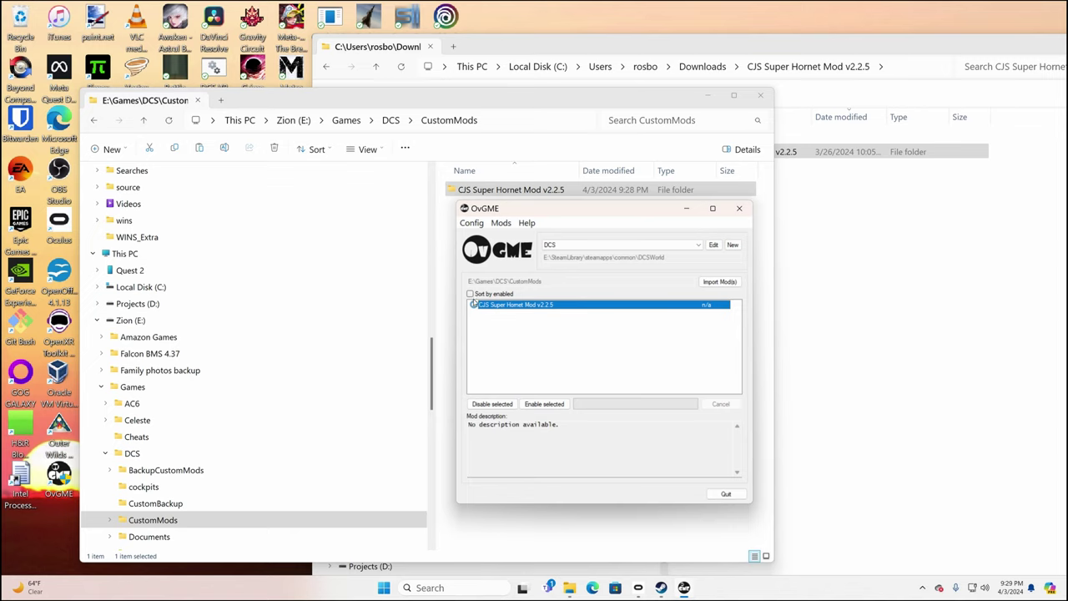
{"action": "left_click", "coordinate": [543, 404]}
{"action": "key", "text": "Tab"}
{"action": "left_click", "coordinate": [544, 404]}
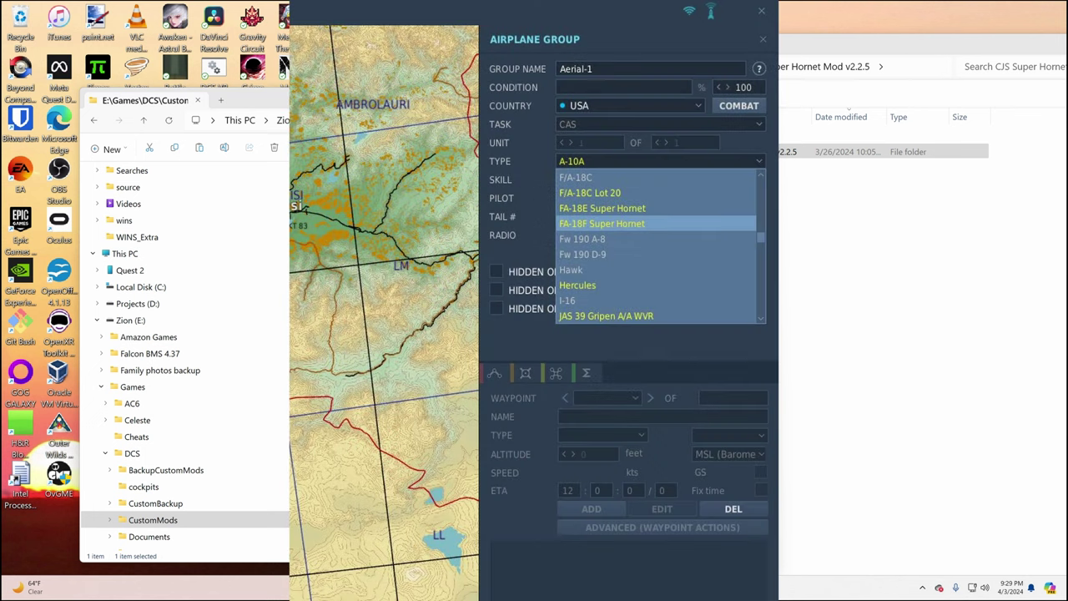
Step: Disable CJS Super Hornet Mod v2.2.5 in OvGME
{"action": "key", "text": "alt+Tab"}
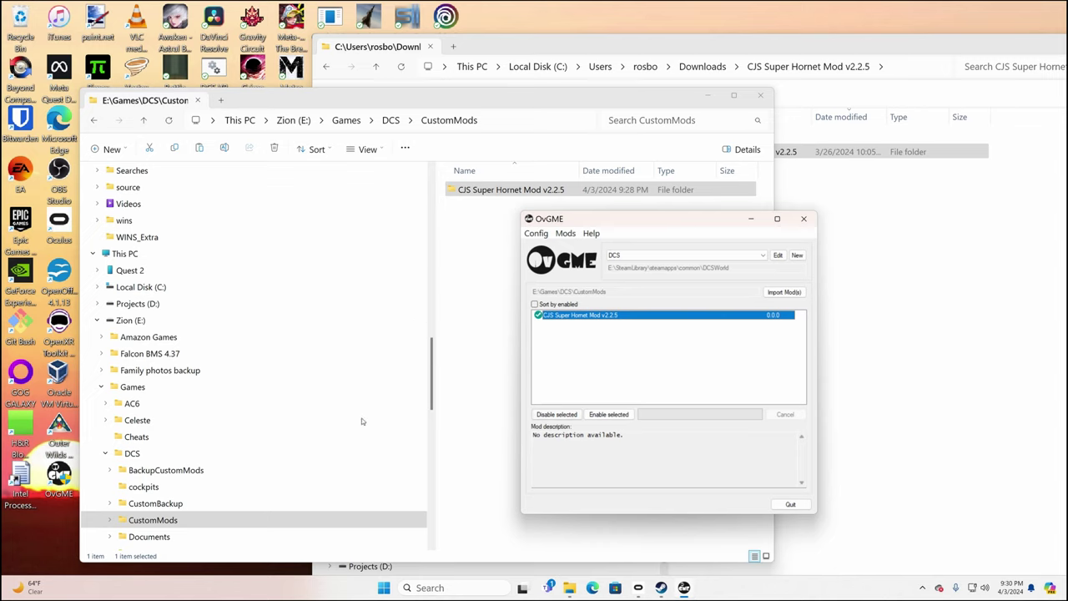
{"action": "key", "text": "Tab"}
{"action": "key", "text": "space"}
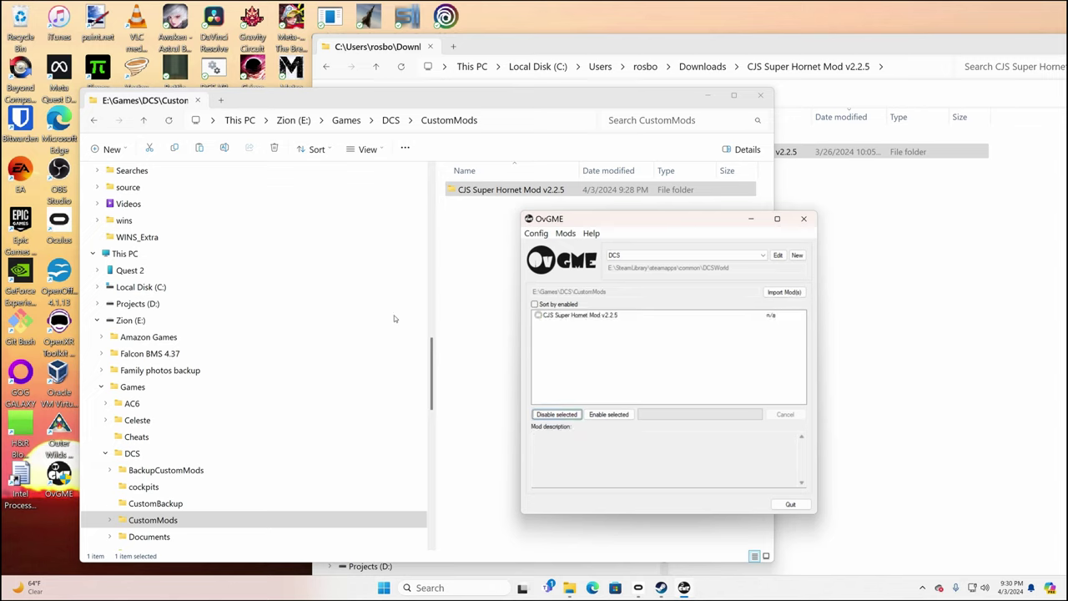
Step: Re-enable CJS Super Hornet Mod v2.2.5 in the mod list
{"action": "left_click", "coordinate": [593, 315]}
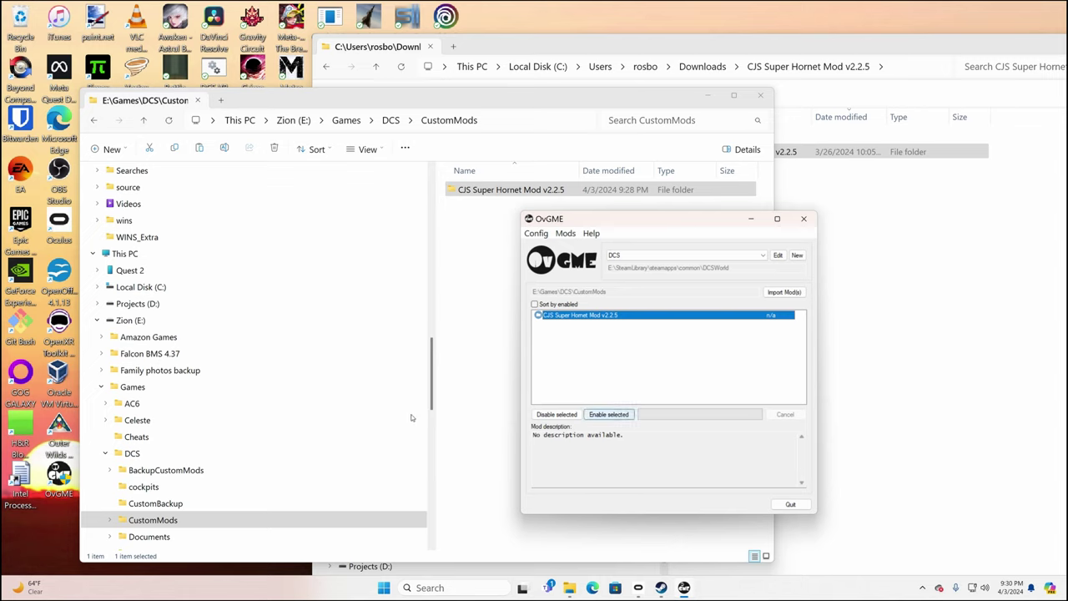
{"action": "key", "text": "Tab"}
{"action": "key", "text": "Tab"}
{"action": "key", "text": "Tab"}
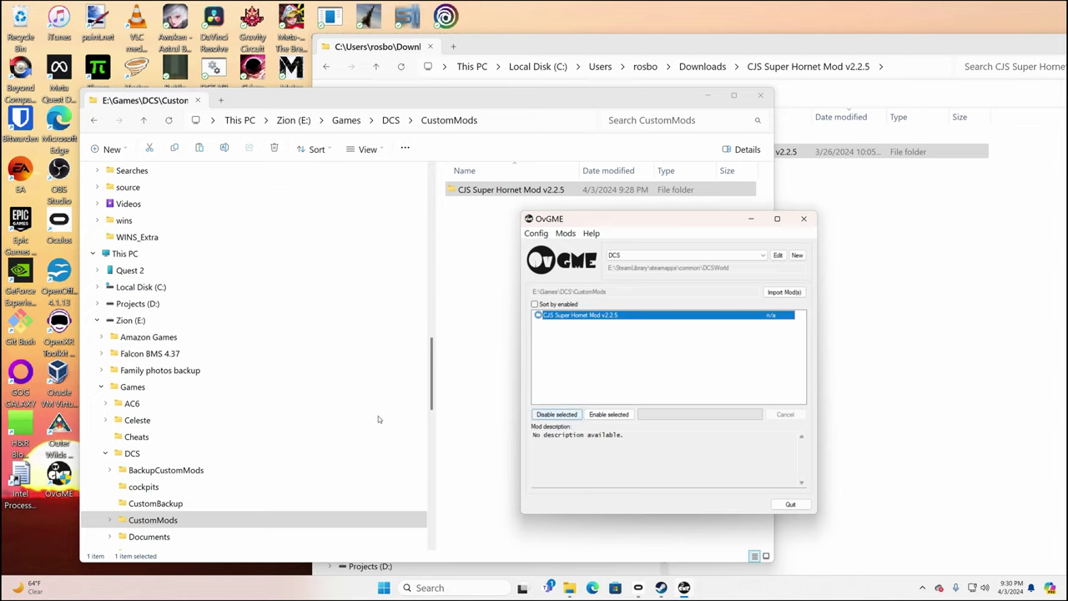
{"action": "key", "text": "Tab"}
{"action": "left_click", "coordinate": [609, 414]}
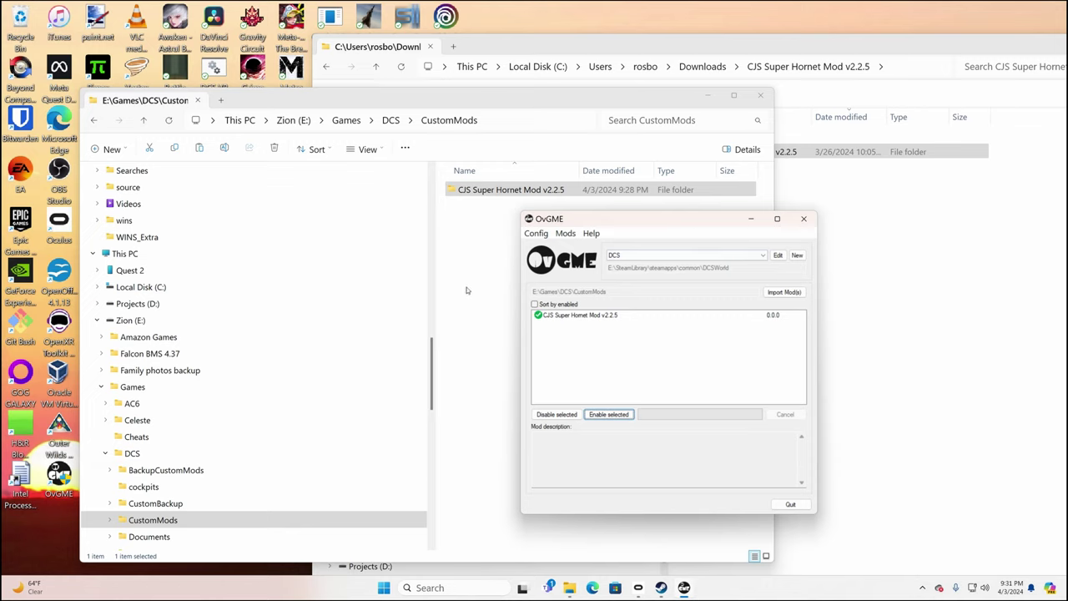
{"action": "left_click_drag", "start_coordinate": [610, 219], "coordinate": [654, 221]}
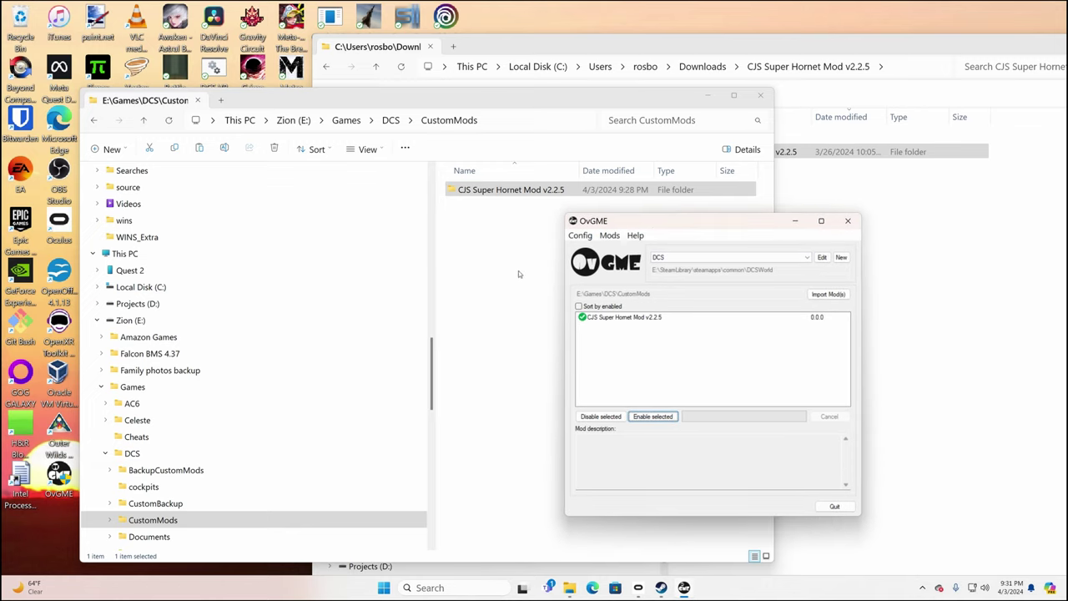